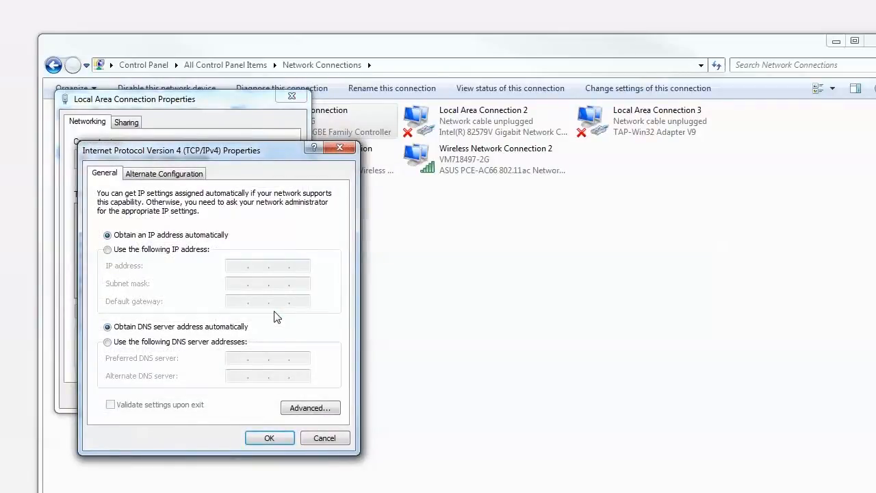
# - Assign the Local Area Connection the static IPv4 address 195.0.0.7 with subnet mask 255.255.255.0 and apply it
pyautogui.click(180, 250)
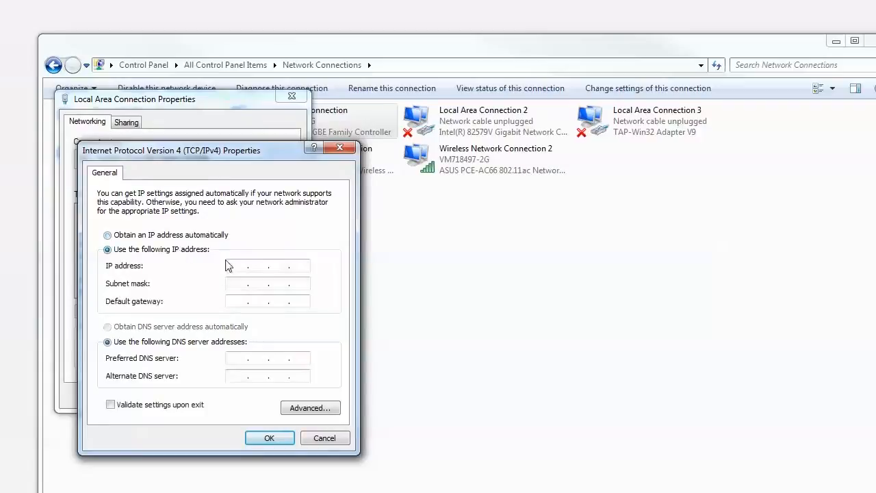
pyautogui.click(234, 265)
pyautogui.write('195 . 0 . 0 .')
pyautogui.write('7')
pyautogui.click(233, 283)
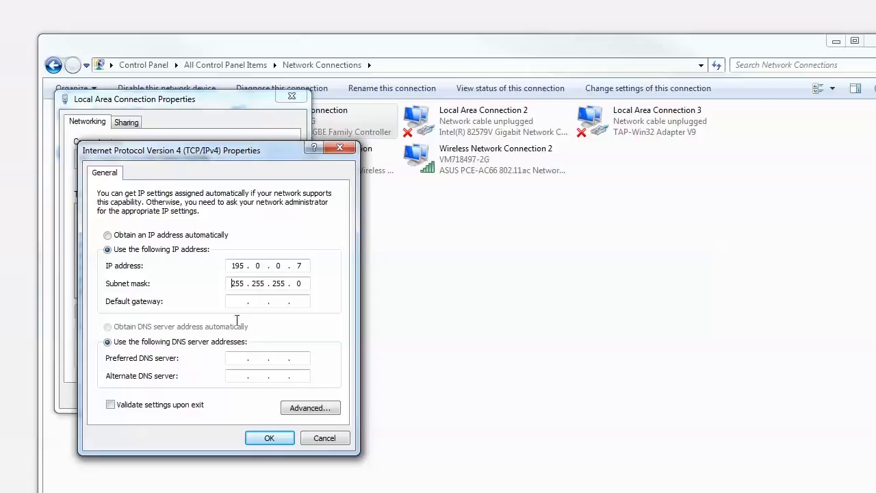
pyautogui.click(269, 437)
pyautogui.click(227, 402)
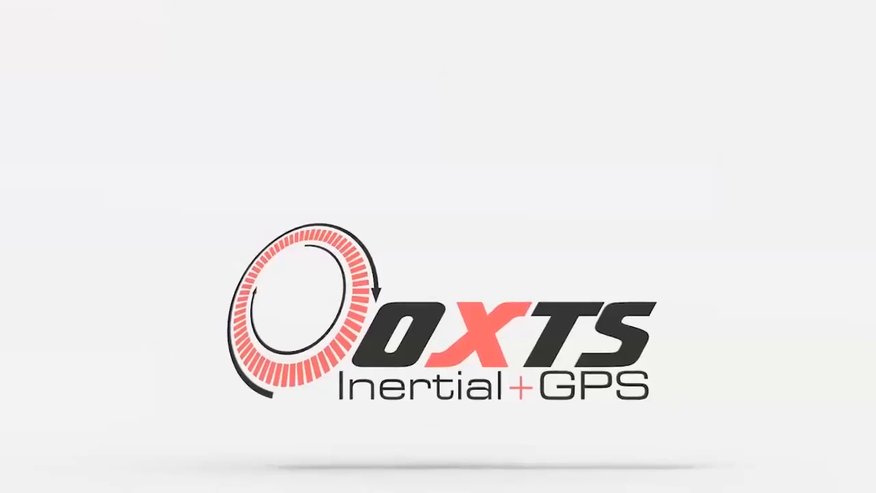
# - Launch NAVconfig and allow it through Windows Firewall on both private and public networks
pyautogui.moveTo(12, 98)
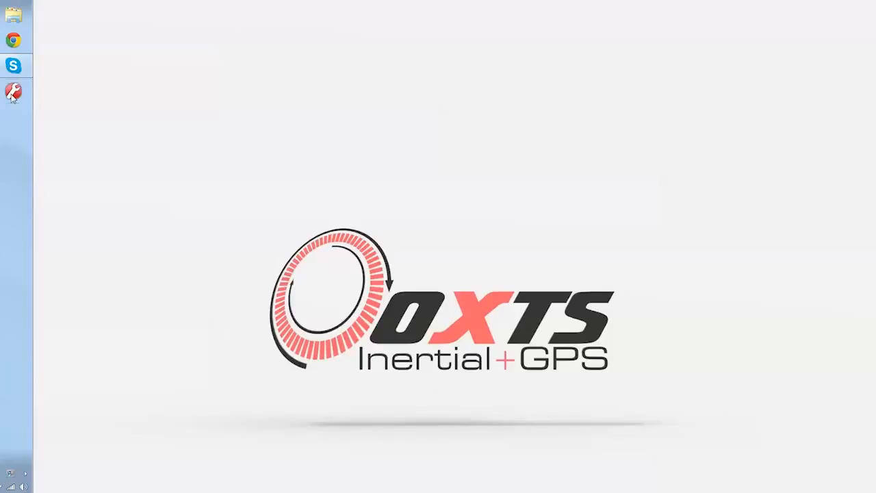
pyautogui.click(11, 92)
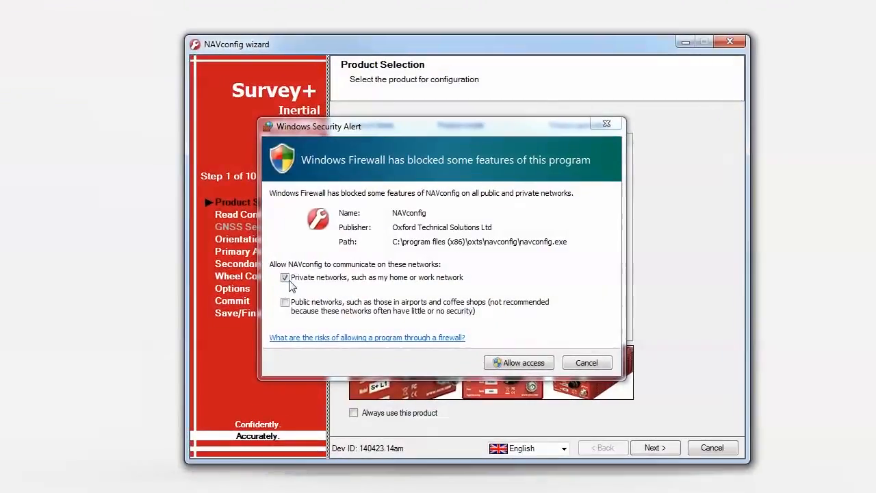
pyautogui.click(285, 302)
pyautogui.click(514, 366)
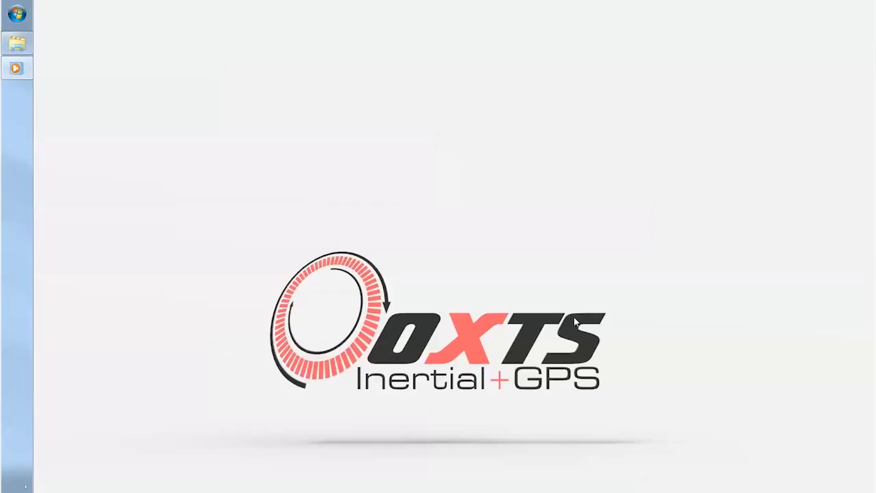
# - Start NAVconfig from the OxTS folder among the installed programs
pyautogui.click(19, 15)
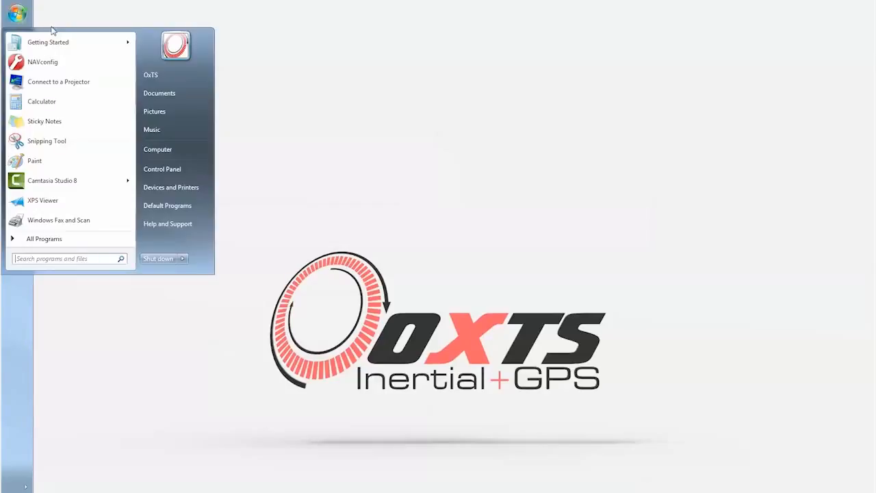
pyautogui.click(85, 243)
pyautogui.scroll(-10, 76, 205)
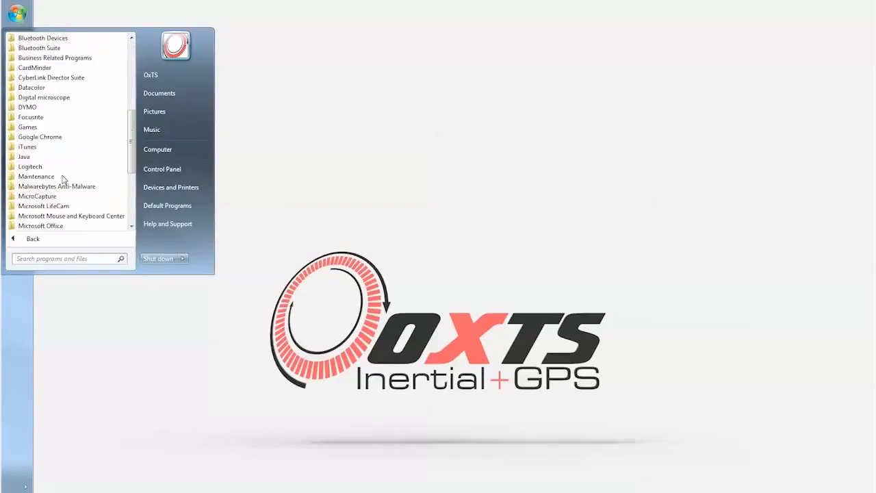
pyautogui.click(25, 126)
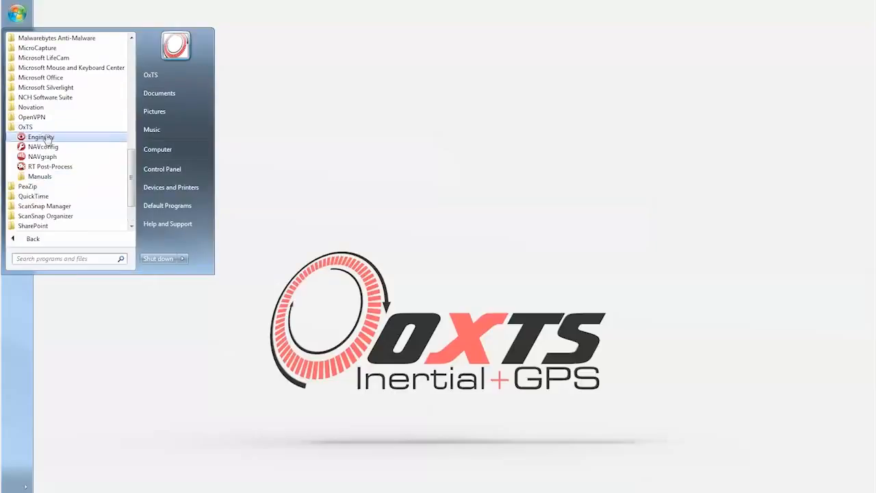
pyautogui.click(43, 146)
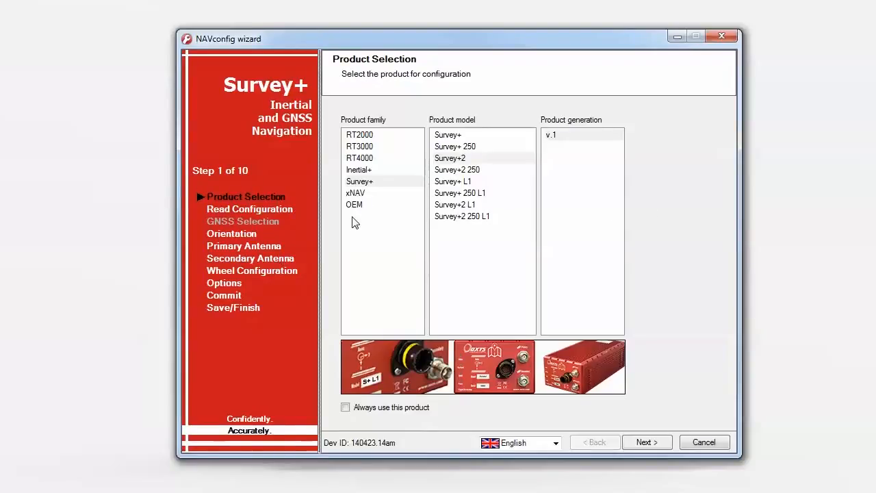
# - Compare the models and wizard pages offered for the RT2000, RT4000, Survey+, OEM, Inertial+ and RT3000 product families
pyautogui.click(364, 136)
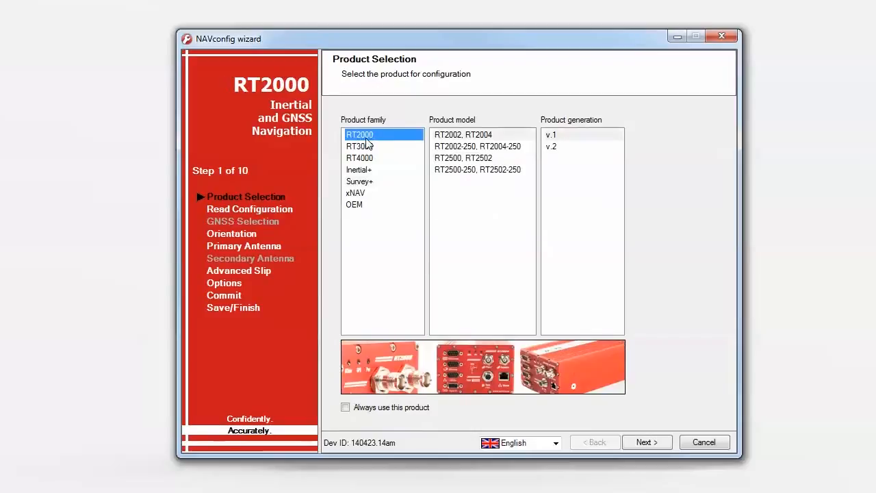
pyautogui.click(356, 158)
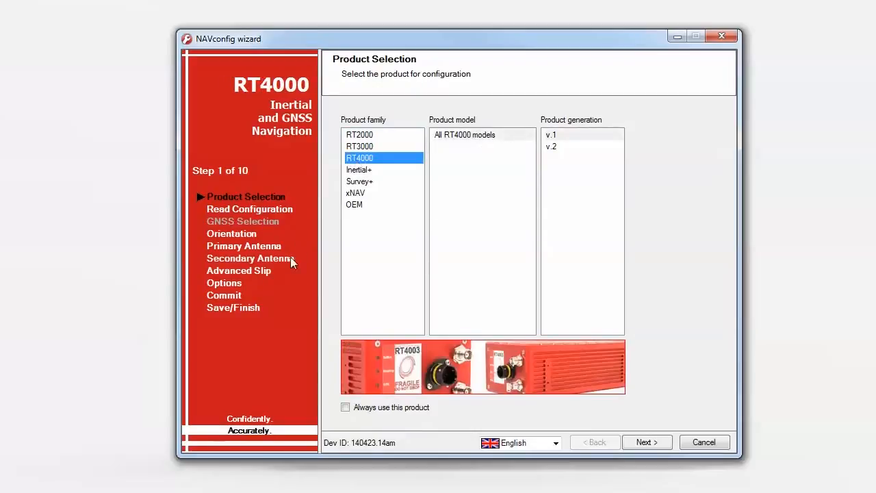
pyautogui.click(368, 184)
pyautogui.click(356, 206)
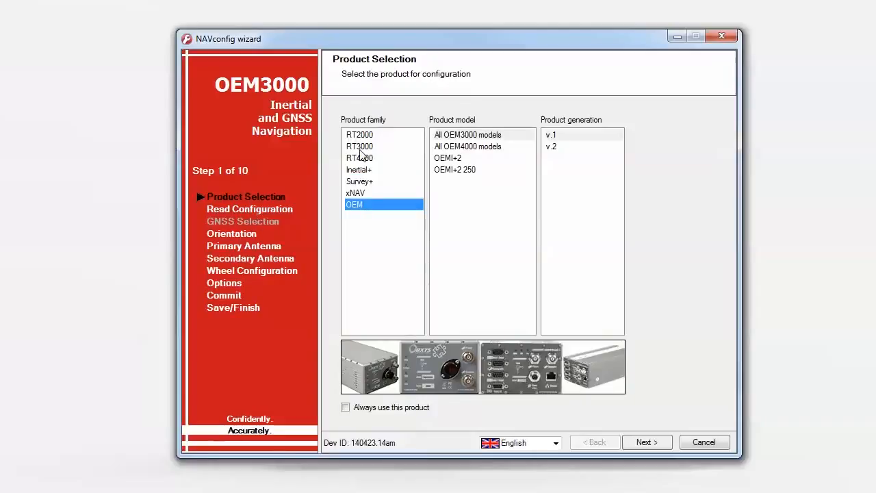
pyautogui.click(361, 171)
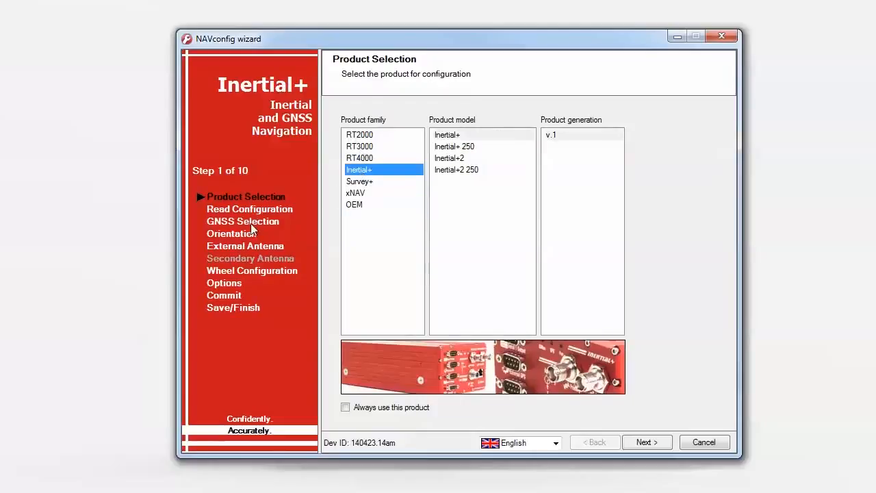
pyautogui.click(369, 149)
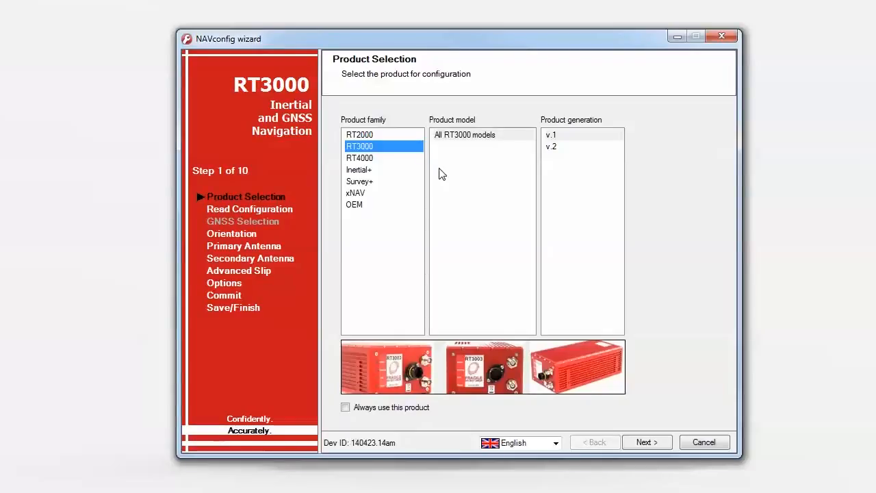
# - Choose the Survey+ family with the Survey+2 model, make it the product always used, and continue to Read Configuration
pyautogui.click(368, 185)
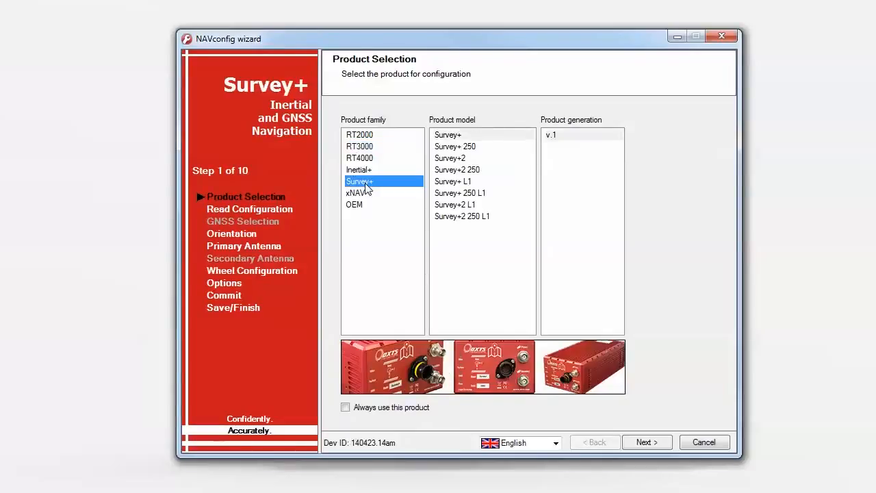
pyautogui.click(455, 159)
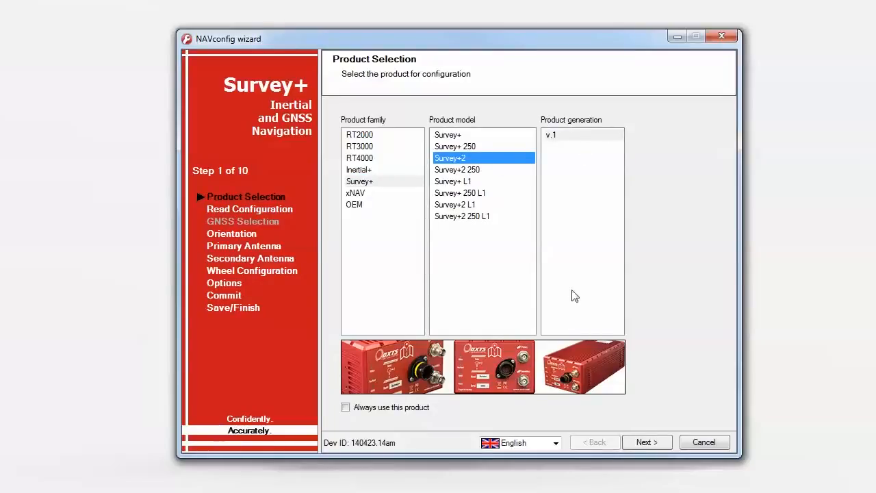
pyautogui.click(345, 409)
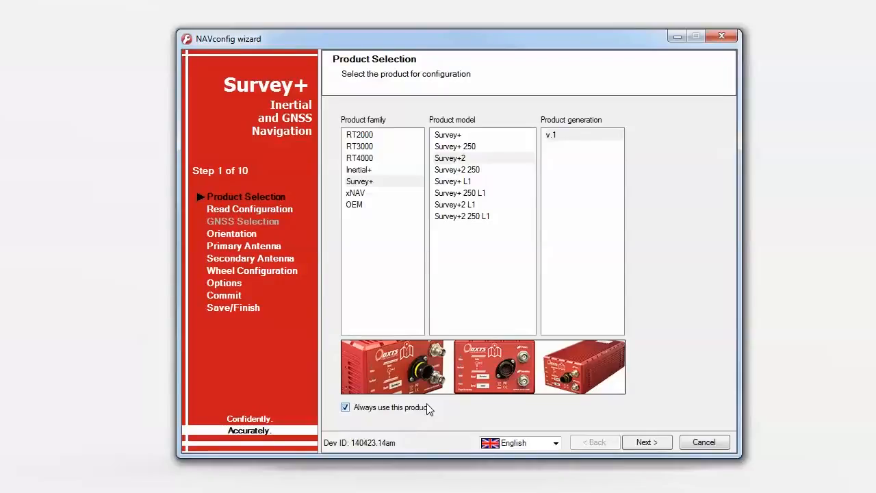
pyautogui.click(657, 445)
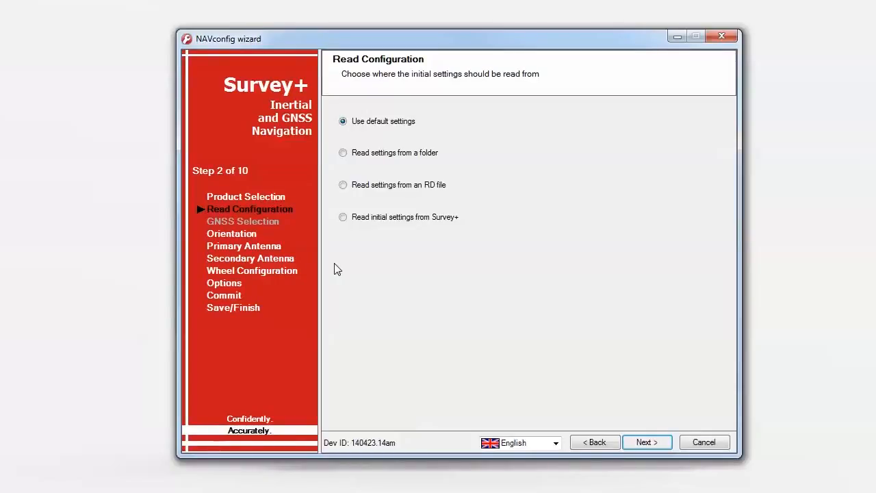
# - Examine the options for reading initial settings from a folder, an RD file and the Survey+ unit
pyautogui.click(408, 156)
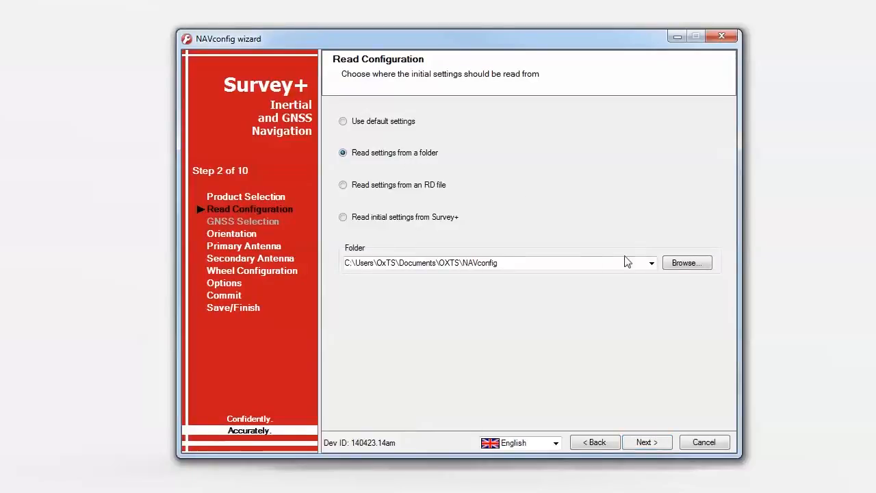
pyautogui.click(685, 265)
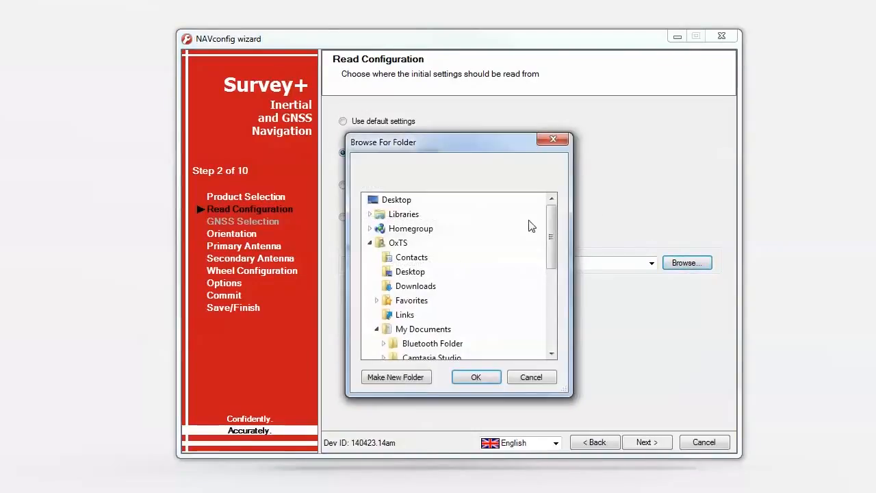
pyautogui.click(536, 380)
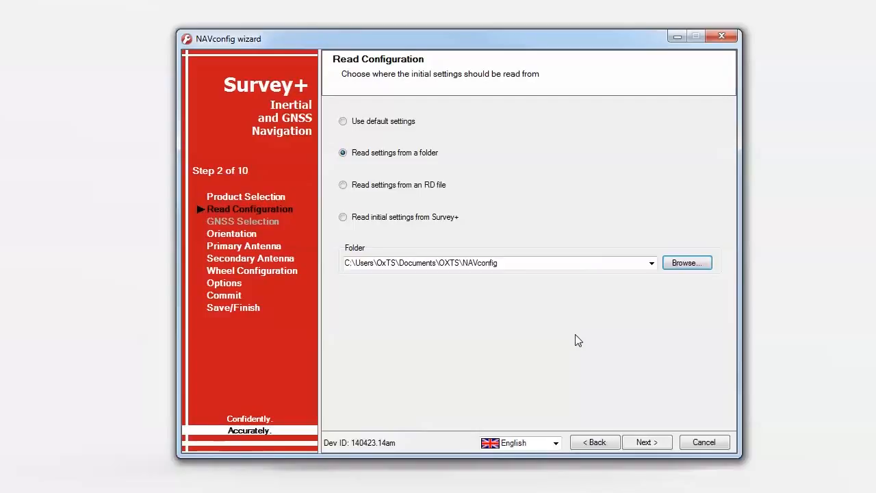
pyautogui.click(400, 188)
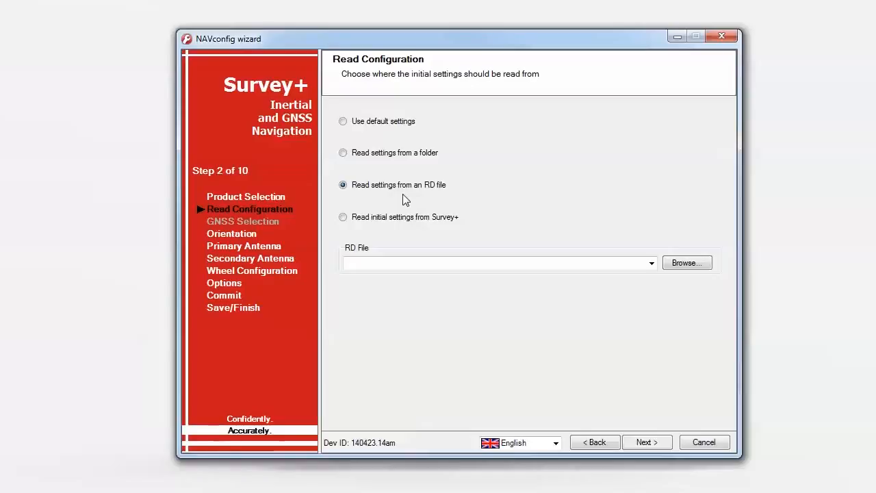
pyautogui.click(683, 263)
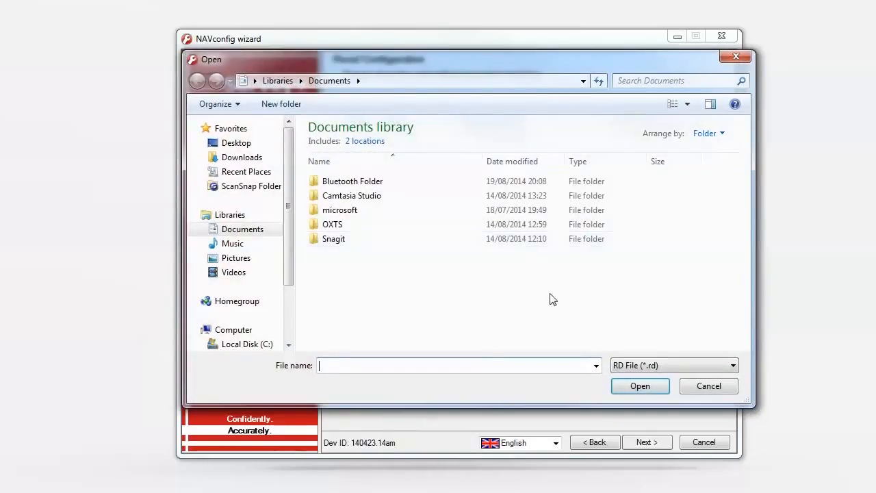
pyautogui.click(708, 386)
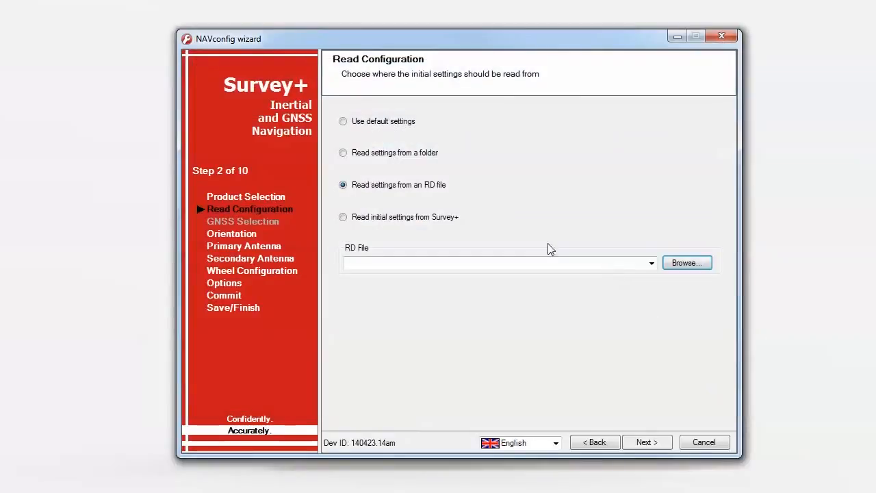
pyautogui.click(371, 219)
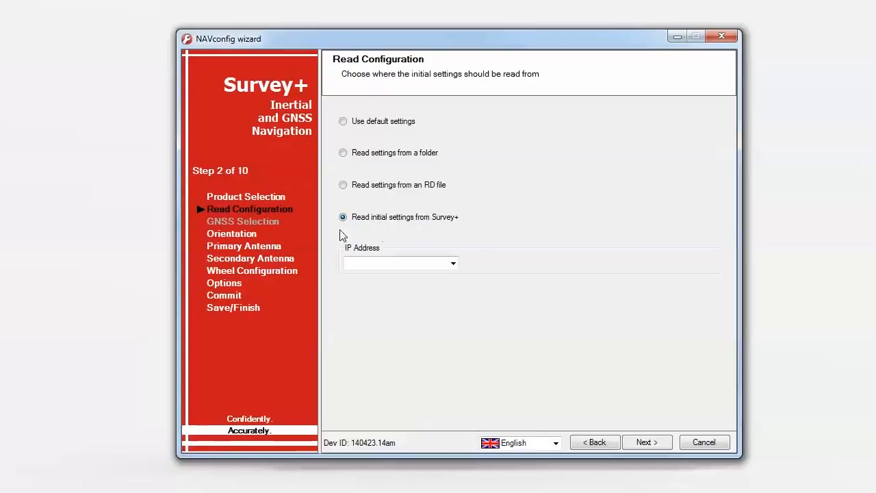
pyautogui.click(453, 264)
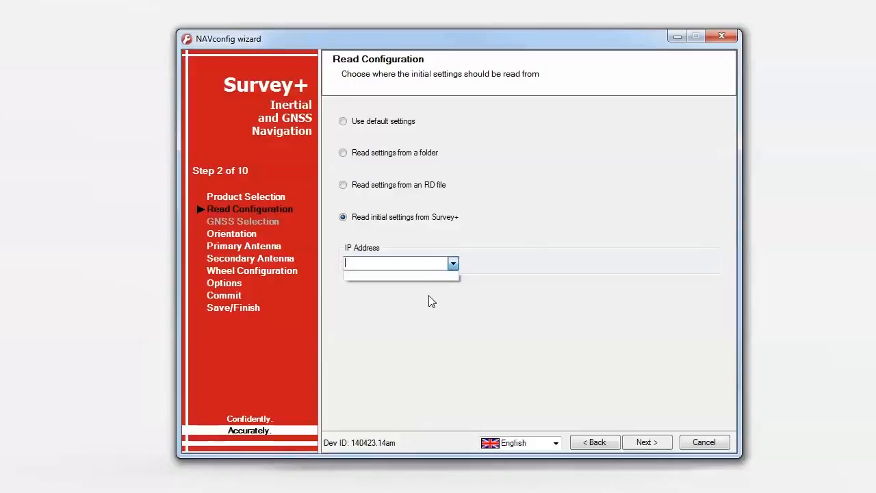
pyautogui.click(526, 239)
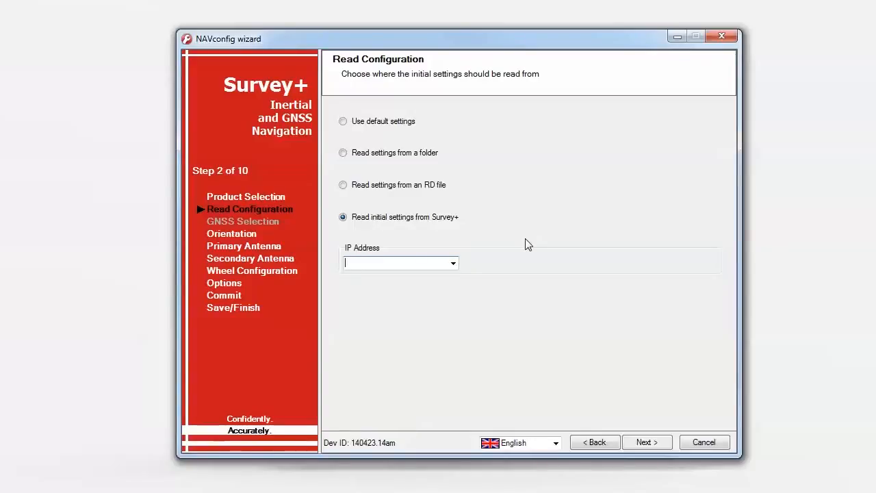
# - Choose the default settings as the initial configuration and proceed to the Orientation page
pyautogui.click(361, 126)
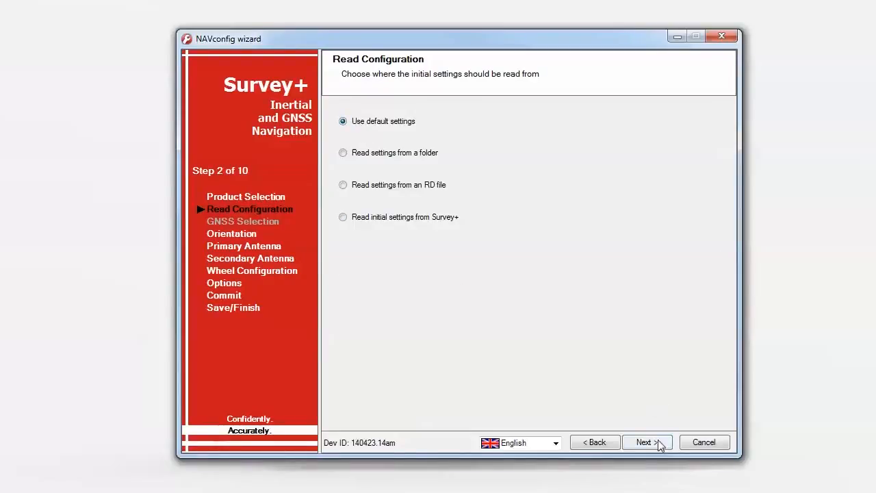
pyautogui.click(232, 234)
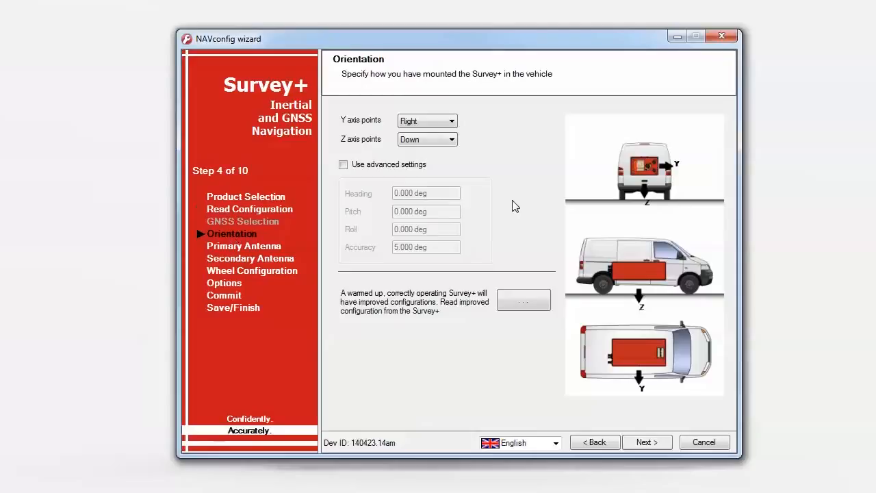